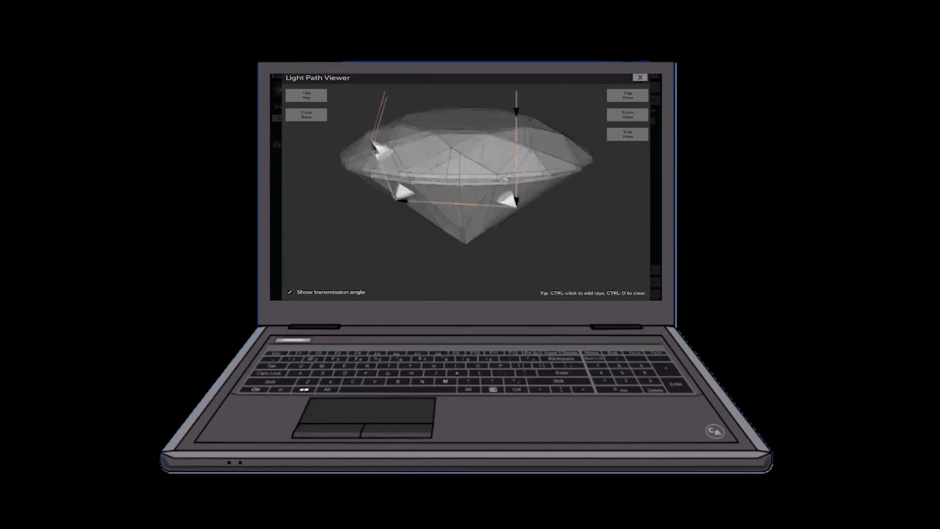
Examine the light ray's path through the gem from the top and front views
{"action": "left_click", "coordinate": [624, 97]}
{"action": "left_click", "coordinate": [624, 117]}
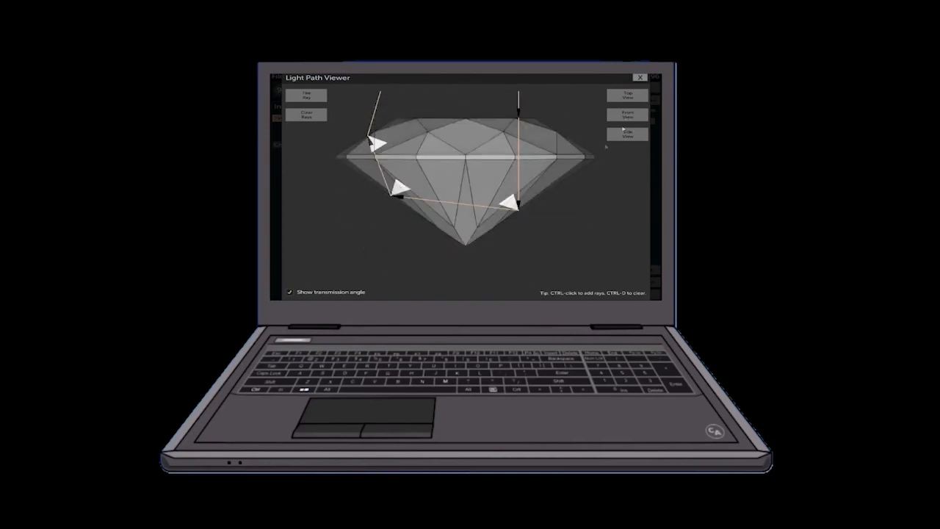
{"action": "mouse_move", "coordinate": [500, 166]}
{"action": "left_mouse_down"}
{"action": "mouse_move", "coordinate": [497, 176]}
{"action": "mouse_move", "coordinate": [515, 187]}
{"action": "mouse_move", "coordinate": [495, 166]}
{"action": "mouse_move", "coordinate": [491, 178]}
{"action": "mouse_move", "coordinate": [517, 190]}
{"action": "mouse_move", "coordinate": [497, 169]}
{"action": "left_mouse_up"}
{"action": "left_click", "coordinate": [623, 116]}
{"action": "left_click", "coordinate": [624, 96]}
{"action": "left_click", "coordinate": [623, 117]}
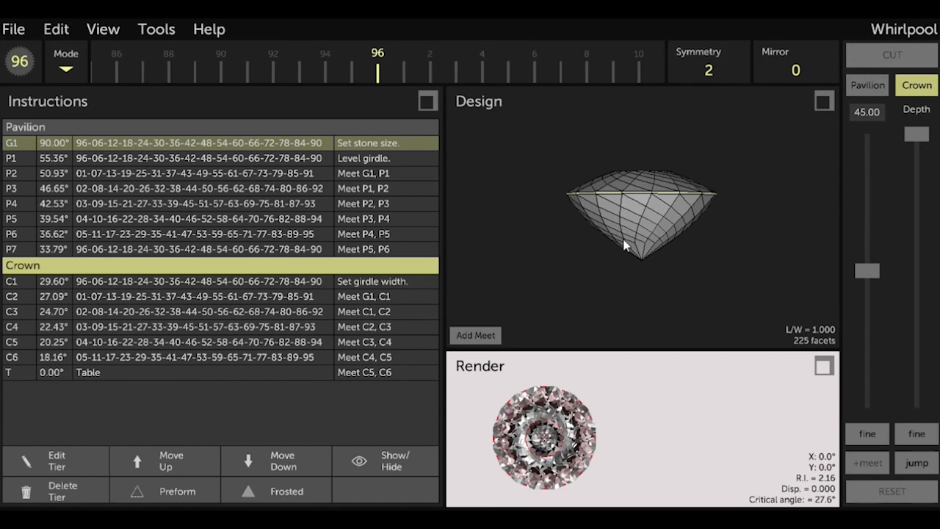
Recut pavilion tier P2 at index 95, keeping its 50.93° angle and 16-fold symmetry
{"action": "left_click_drag", "start_coordinate": [633, 264], "coordinate": [631, 183]}
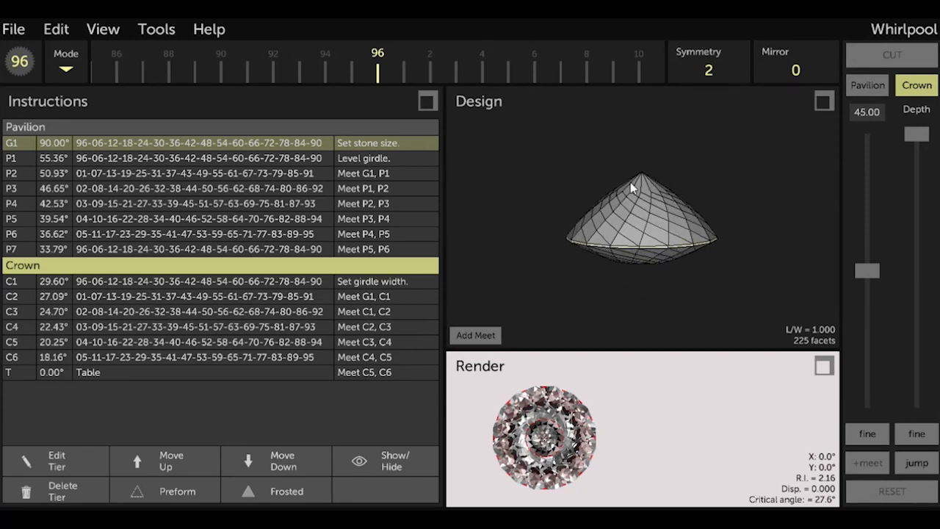
{"action": "left_click", "coordinate": [56, 163]}
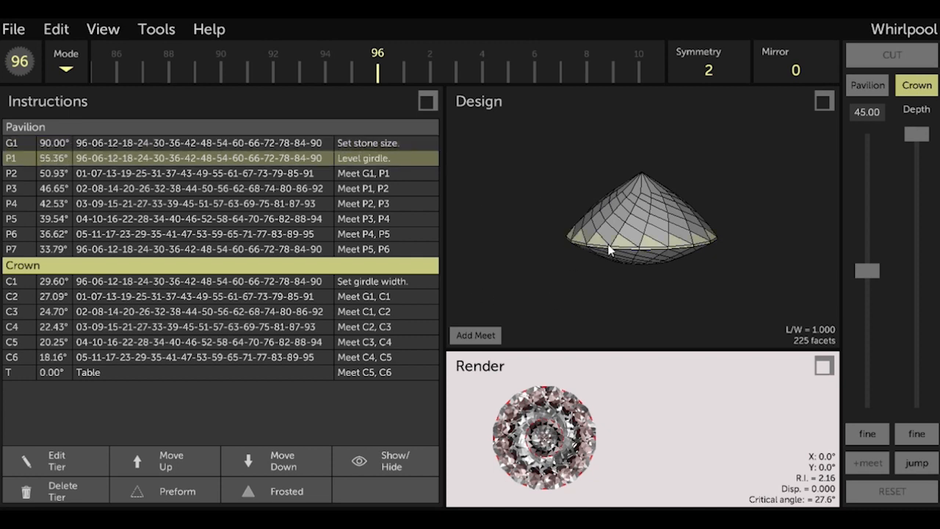
{"action": "left_click", "coordinate": [94, 179]}
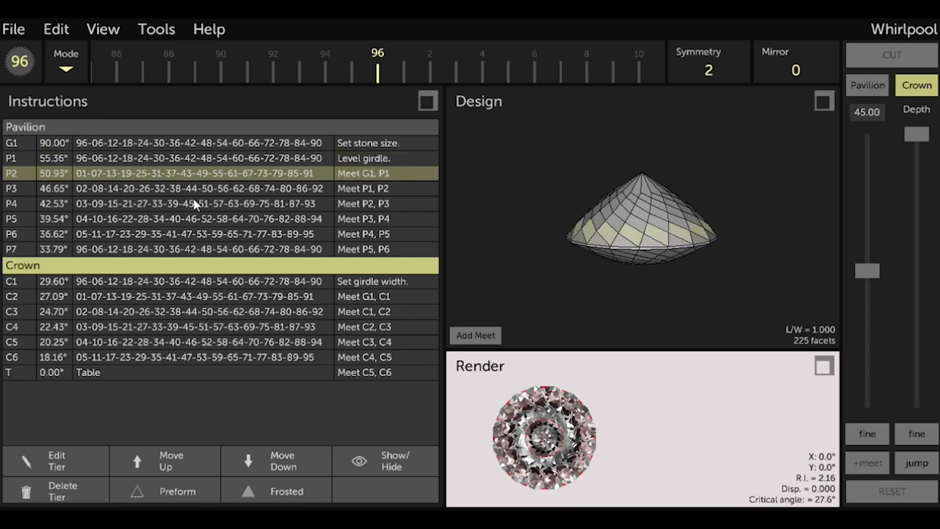
{"action": "left_click", "coordinate": [55, 463]}
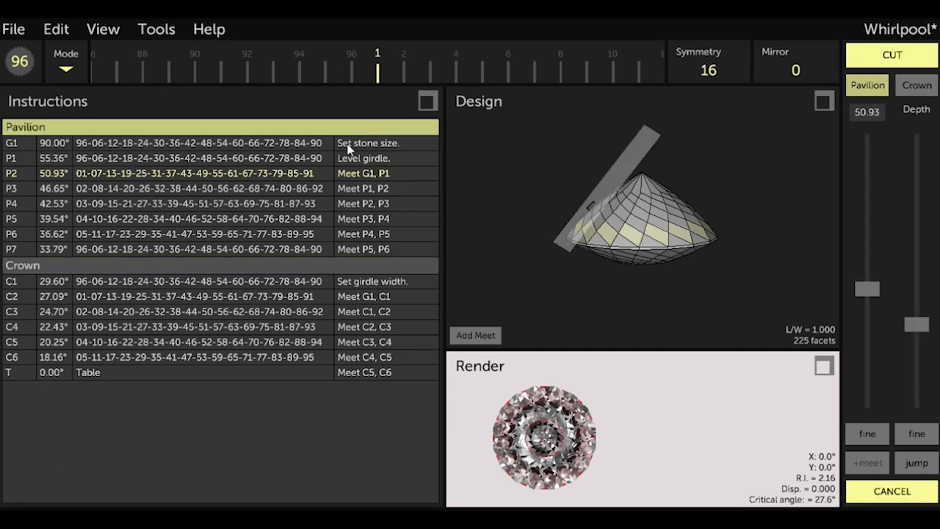
{"action": "left_click_drag", "start_coordinate": [276, 80], "coordinate": [325, 82]}
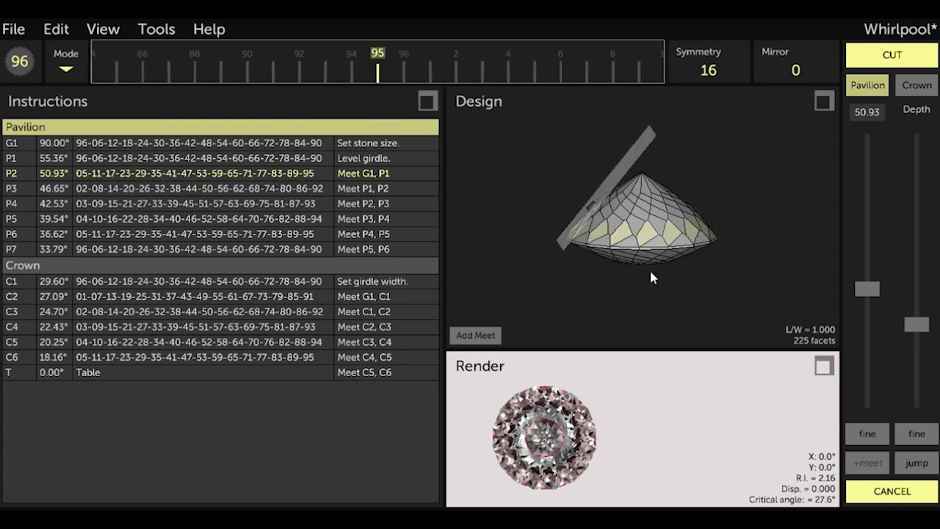
{"action": "scroll", "coordinate": [649, 273], "scroll_direction": "up", "scroll_amount": 5}
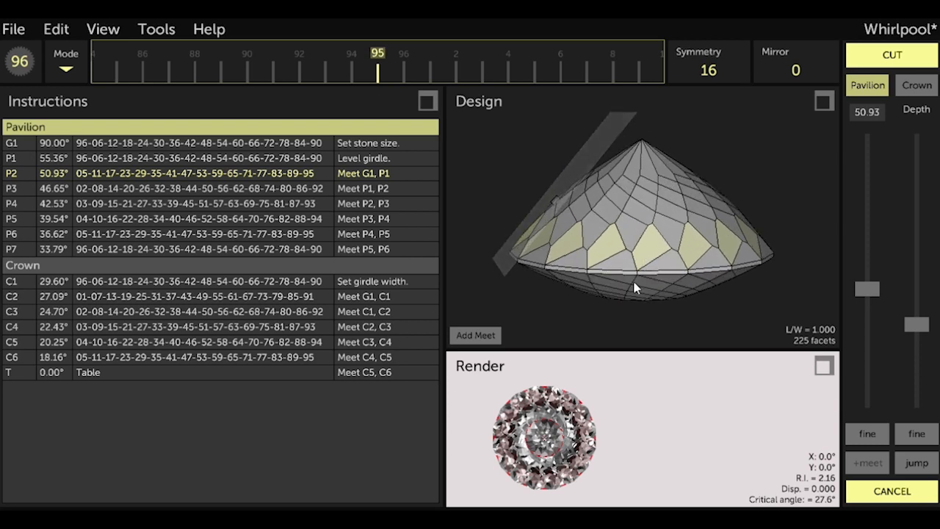
{"action": "scroll", "coordinate": [634, 276], "scroll_direction": "up", "scroll_amount": 3}
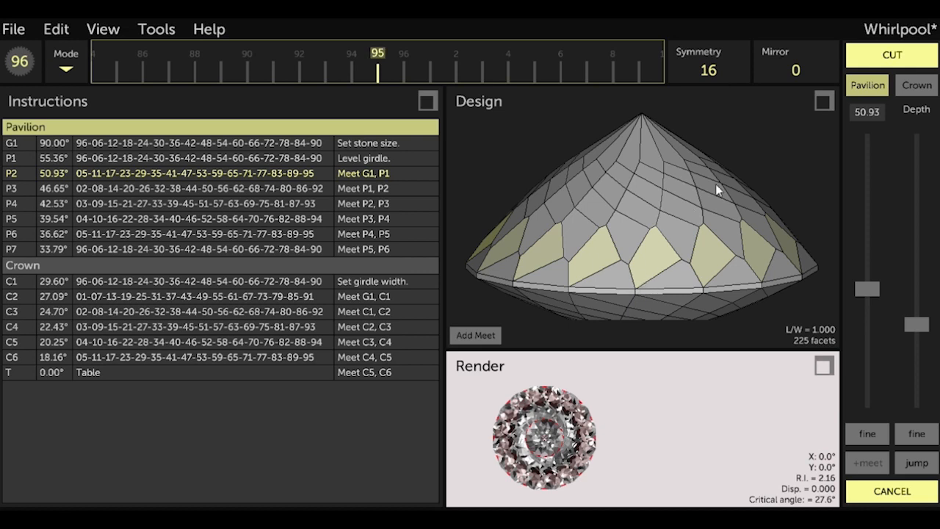
{"action": "left_click", "coordinate": [927, 61]}
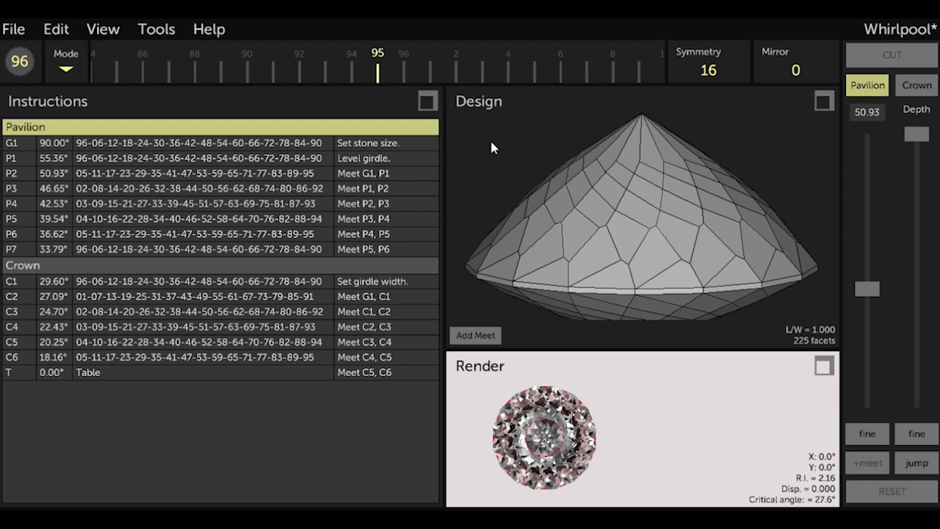
Recut pavilion tier P3 at index 94, keeping its 46.65° angle
{"action": "left_click", "coordinate": [87, 192]}
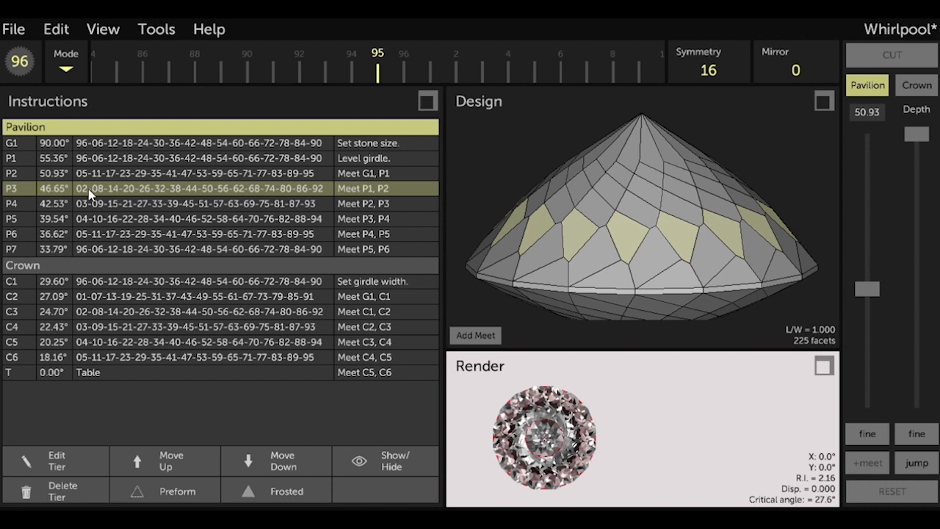
{"action": "left_click", "coordinate": [50, 473]}
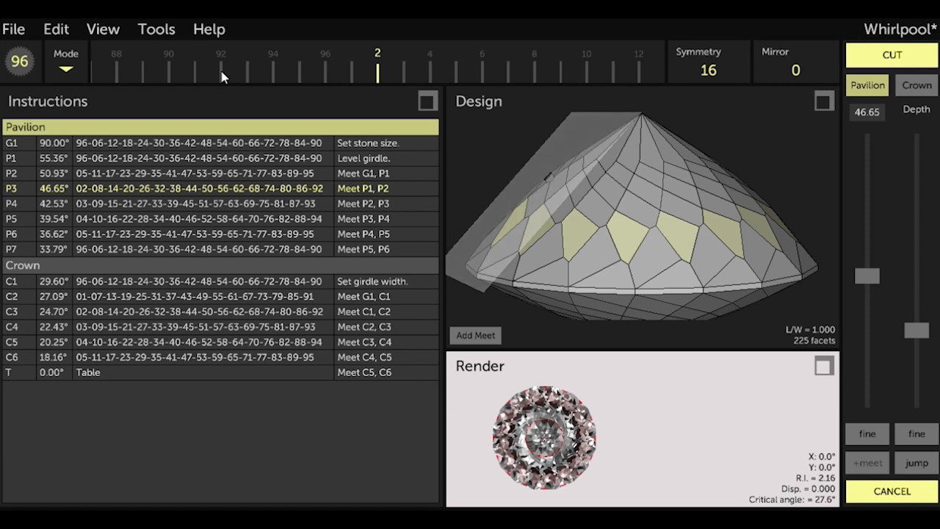
{"action": "left_click_drag", "start_coordinate": [213, 71], "coordinate": [298, 90]}
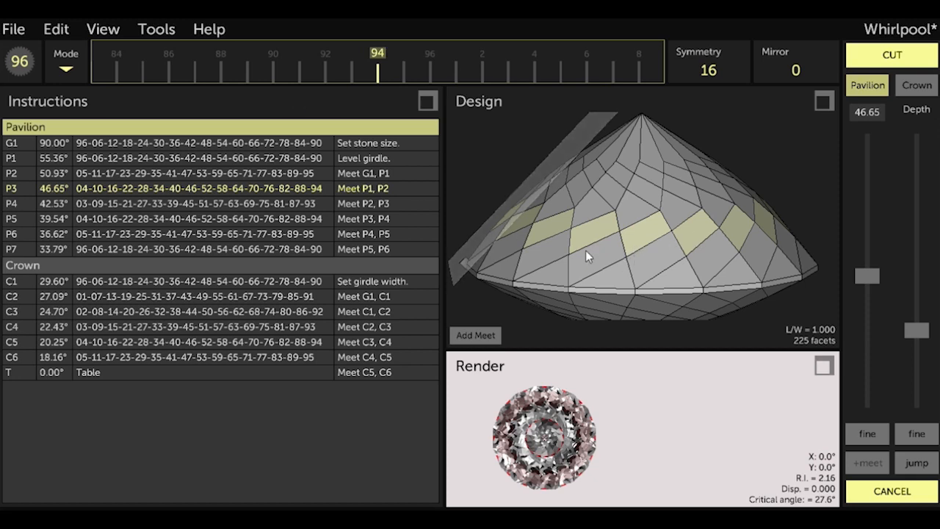
{"action": "scroll", "coordinate": [629, 259], "scroll_direction": "up", "scroll_amount": 3}
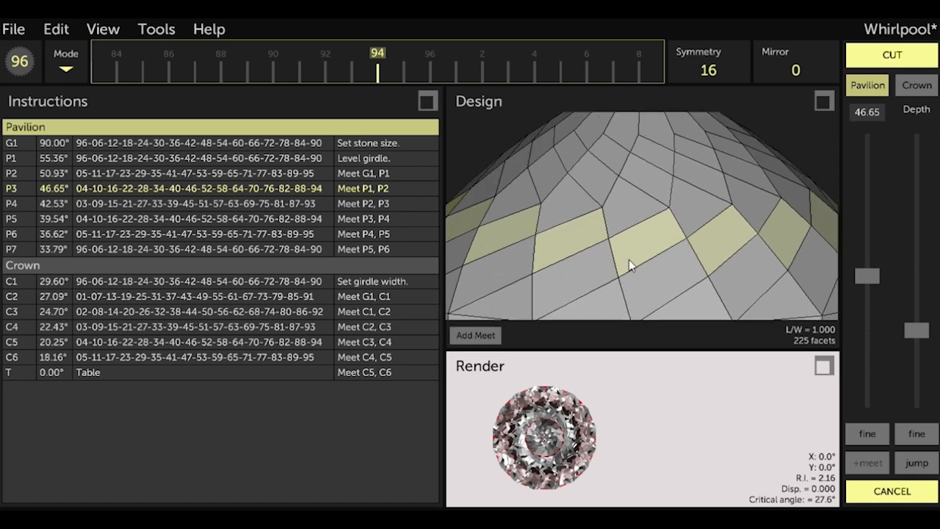
{"action": "scroll", "coordinate": [627, 260], "scroll_direction": "down", "scroll_amount": 3}
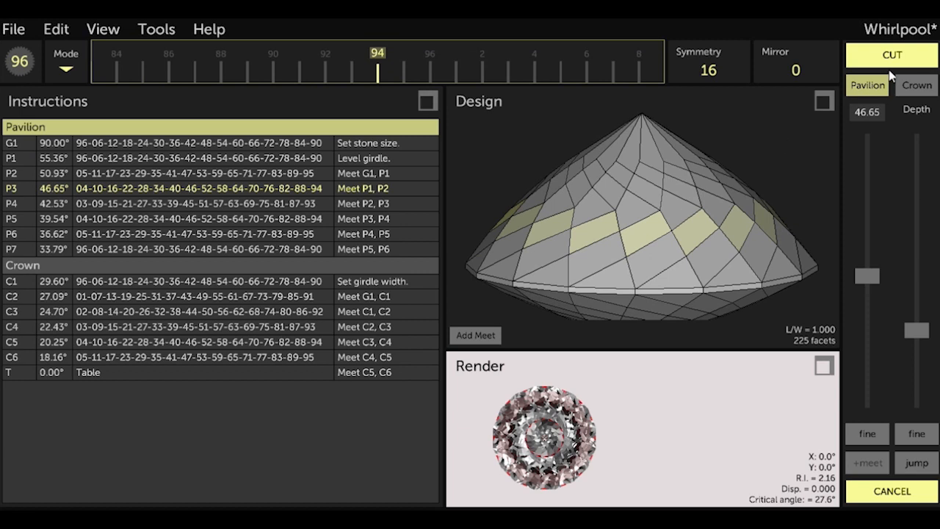
{"action": "left_click", "coordinate": [926, 58]}
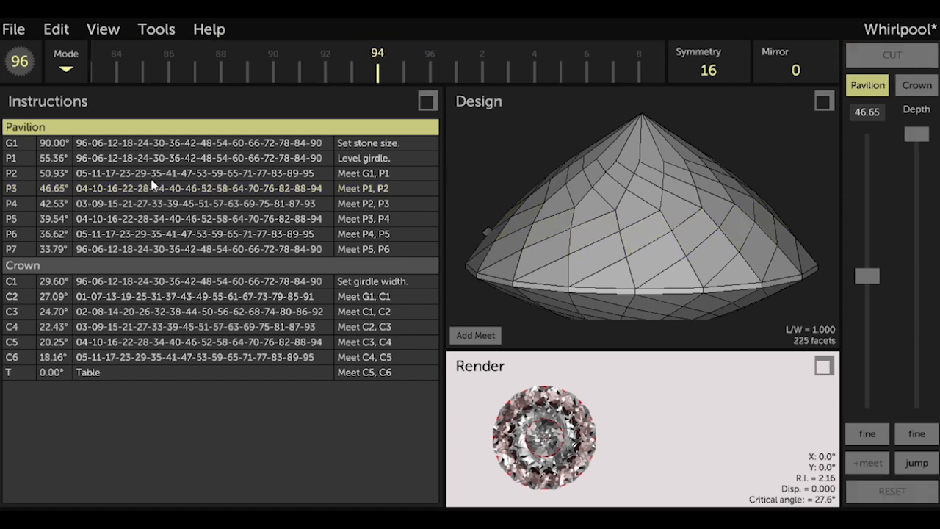
Recut pavilion tier P4 at index 93, keeping its 42.53° angle
{"action": "left_click", "coordinate": [83, 206]}
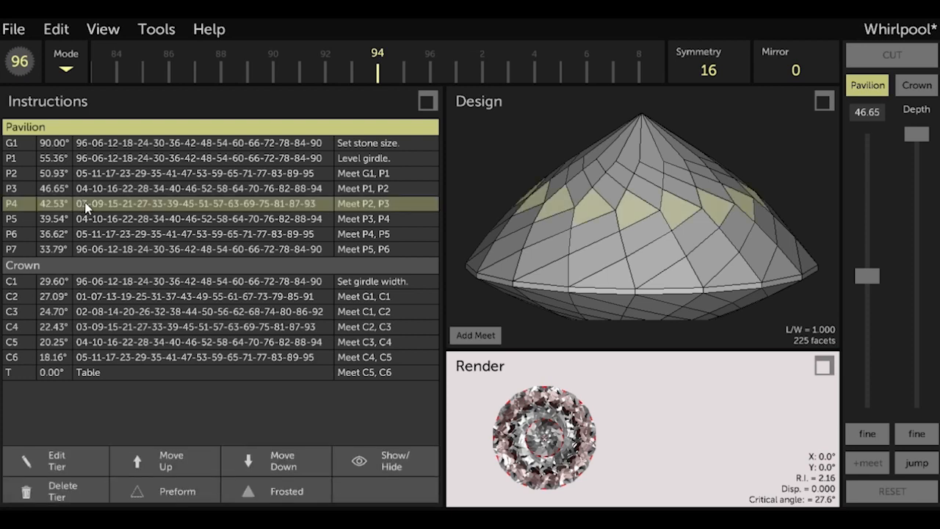
{"action": "left_click", "coordinate": [55, 461]}
{"action": "left_click_drag", "start_coordinate": [624, 272], "coordinate": [648, 271]}
{"action": "left_click_drag", "start_coordinate": [170, 72], "coordinate": [301, 90]}
{"action": "scroll", "coordinate": [617, 245], "scroll_direction": "up", "scroll_amount": 5}
{"action": "scroll", "coordinate": [616, 244], "scroll_direction": "down", "scroll_amount": 5}
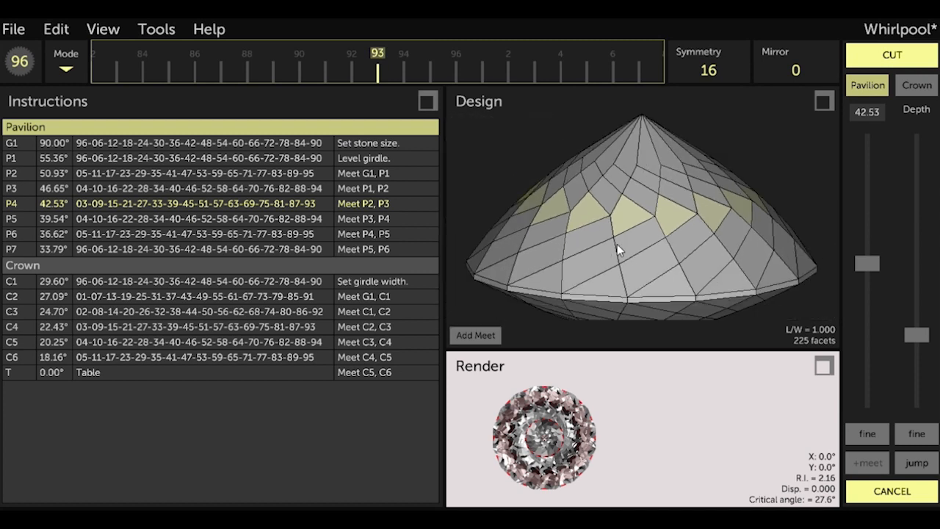
{"action": "left_click", "coordinate": [922, 63]}
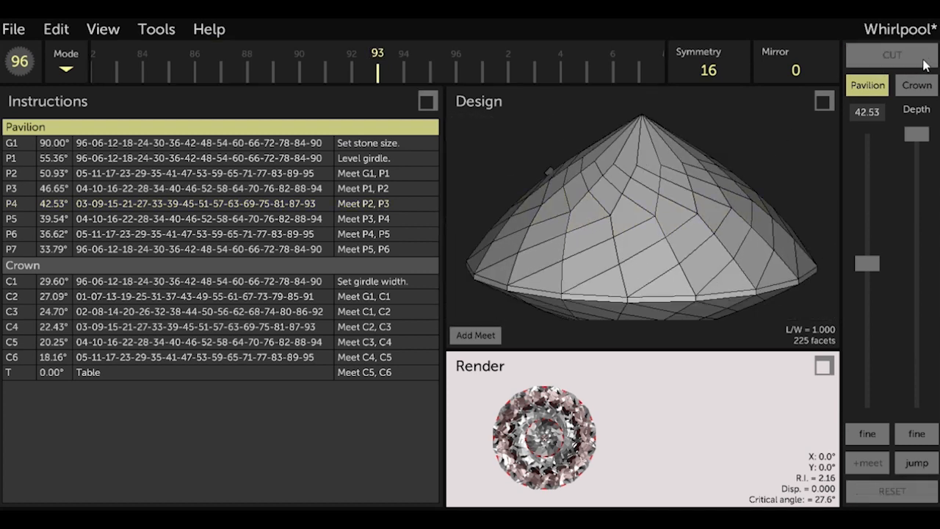
Recut pavilion tier P5 at index 92, keeping its 39.54° angle
{"action": "left_click", "coordinate": [96, 220]}
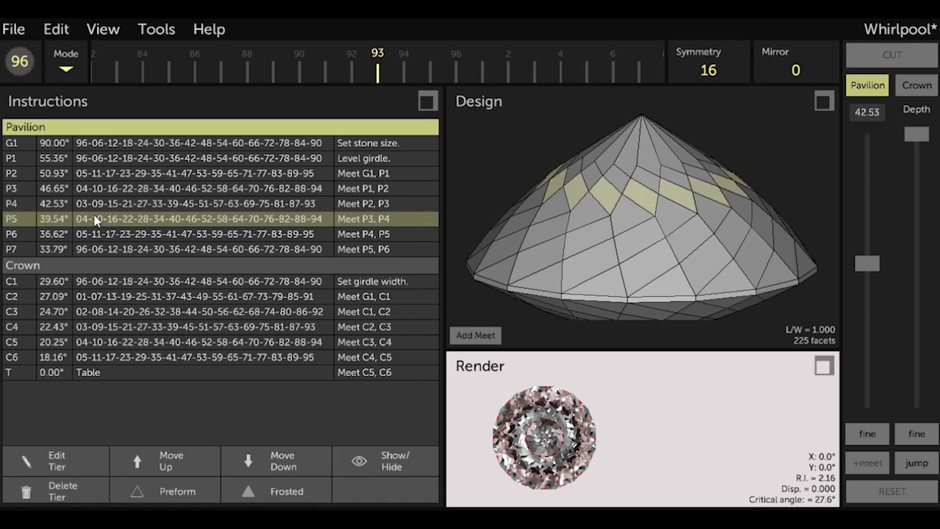
{"action": "left_click", "coordinate": [73, 466]}
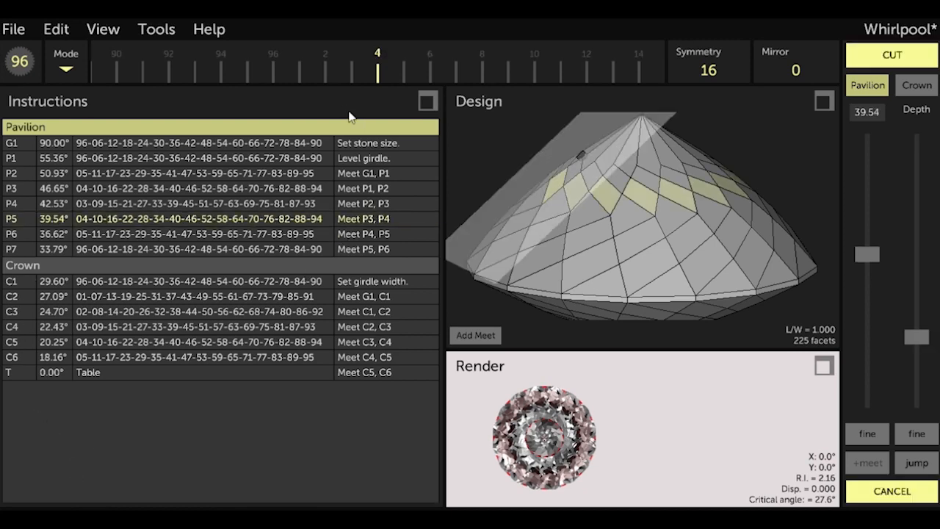
{"action": "left_click_drag", "start_coordinate": [202, 76], "coordinate": [381, 82]}
{"action": "scroll", "coordinate": [618, 232], "scroll_direction": "up", "scroll_amount": 5}
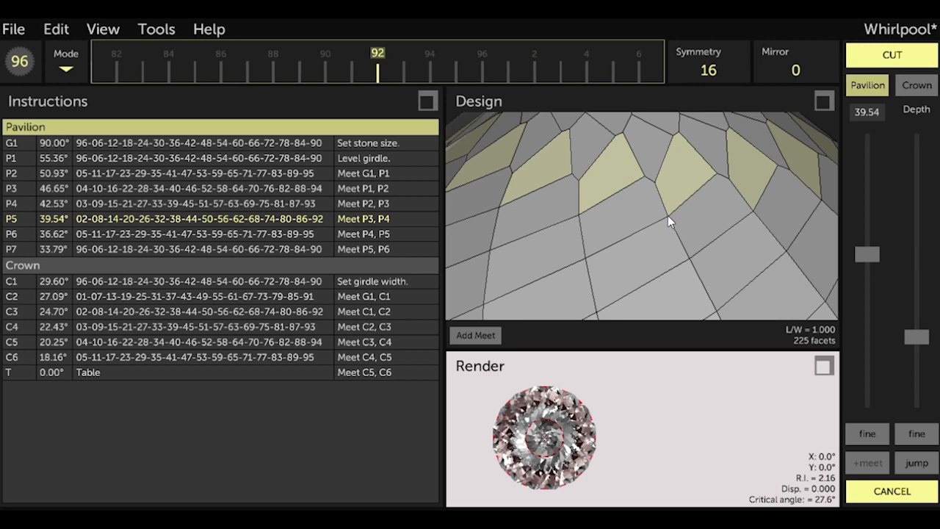
{"action": "scroll", "coordinate": [668, 215], "scroll_direction": "up", "scroll_amount": 2}
{"action": "scroll", "coordinate": [683, 226], "scroll_direction": "down", "scroll_amount": 4}
{"action": "scroll", "coordinate": [683, 226], "scroll_direction": "down", "scroll_amount": 2}
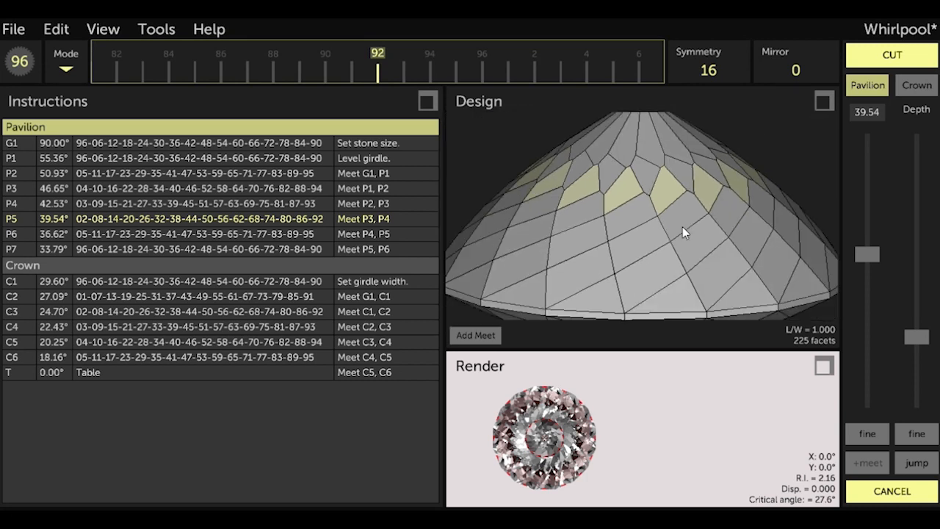
{"action": "left_click", "coordinate": [927, 58]}
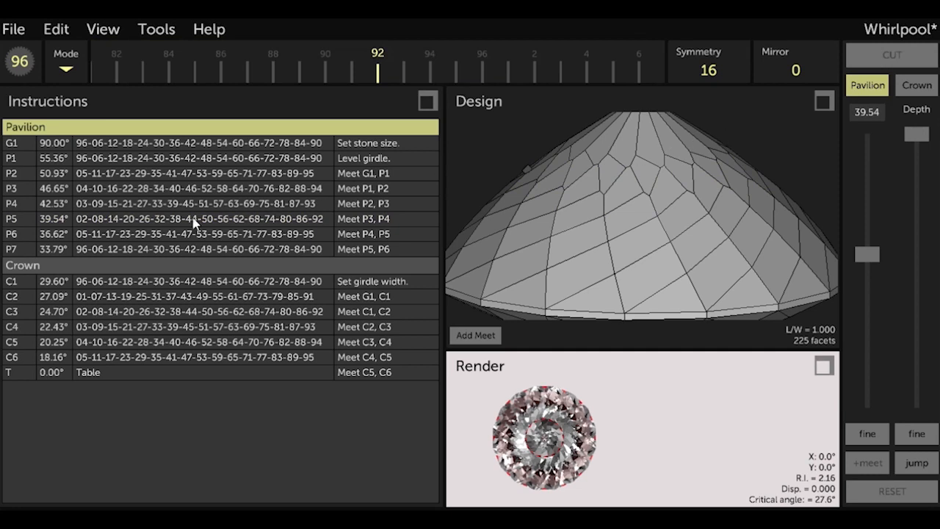
Recut pavilion tier P6 at index 91, keeping its 36.62° angle
{"action": "left_click", "coordinate": [142, 234]}
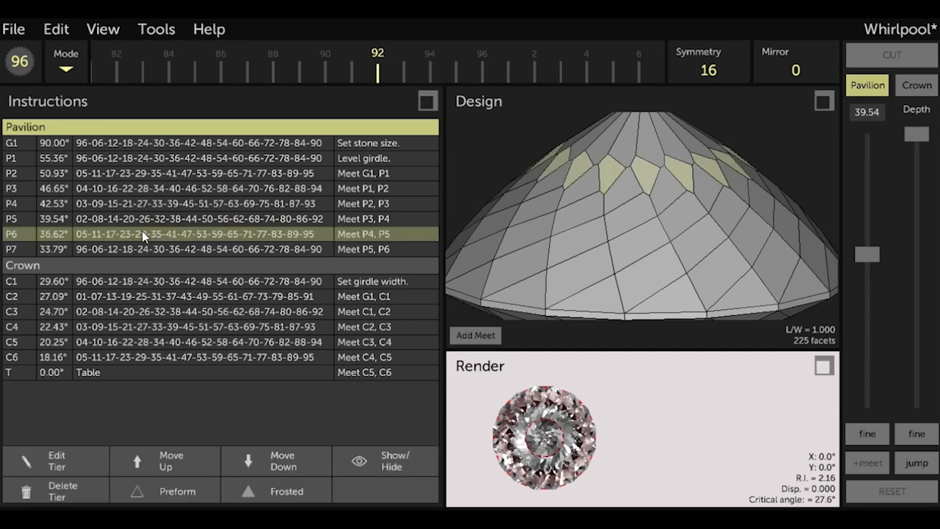
{"action": "left_click", "coordinate": [63, 459]}
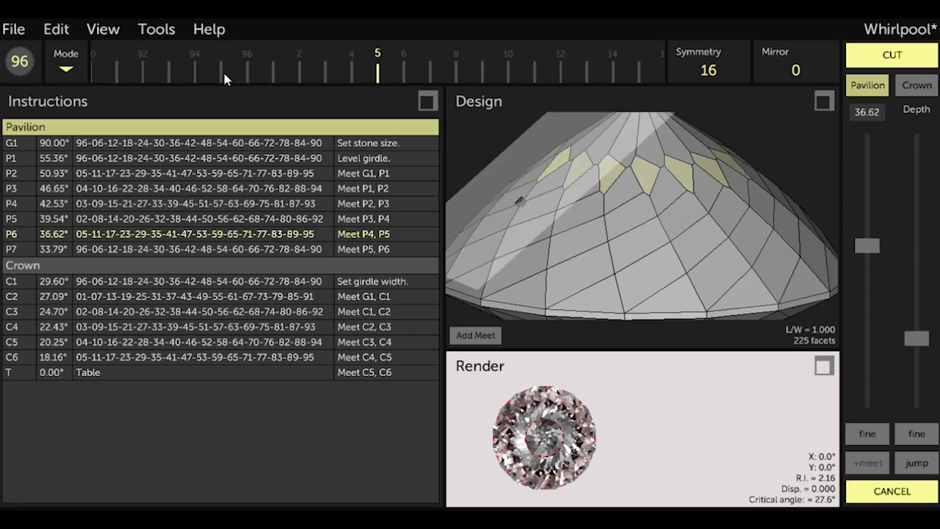
{"action": "left_click_drag", "start_coordinate": [163, 76], "coordinate": [393, 76]}
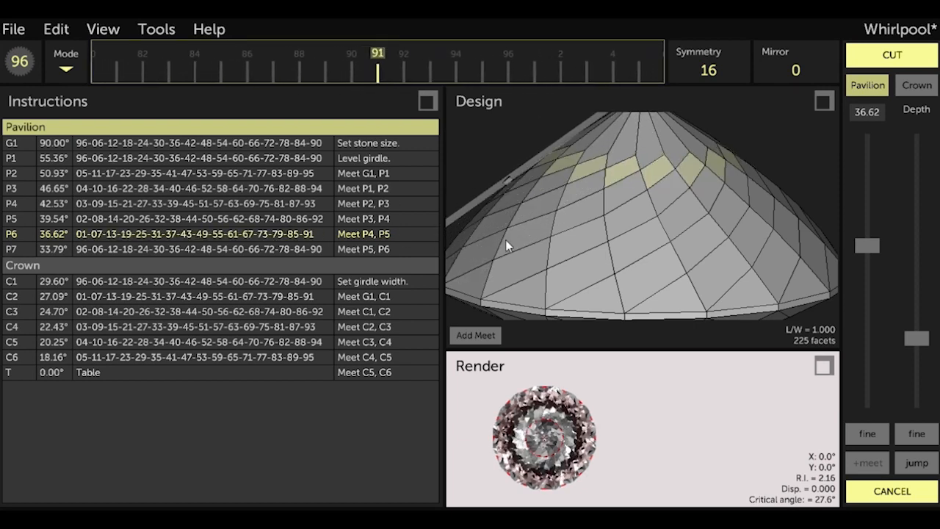
{"action": "scroll", "coordinate": [624, 206], "scroll_direction": "up", "scroll_amount": 6}
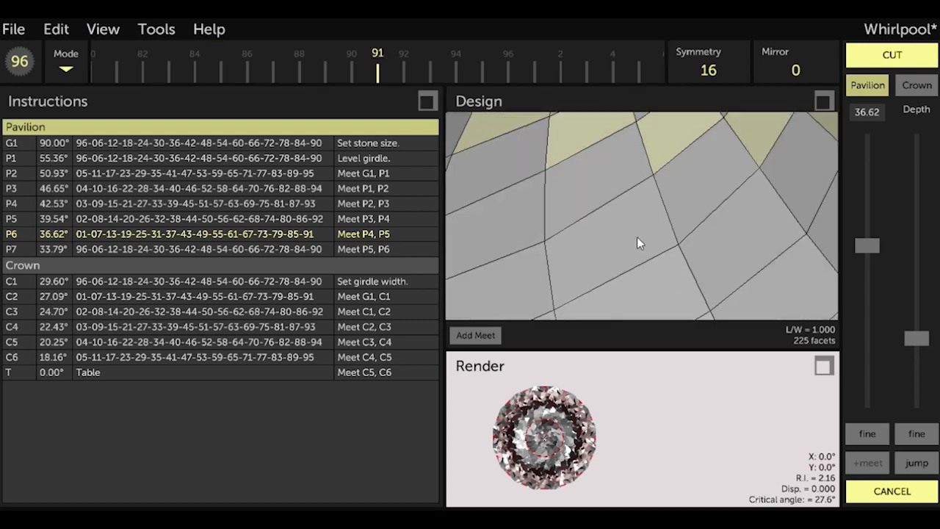
{"action": "scroll", "coordinate": [640, 221], "scroll_direction": "down", "scroll_amount": 6}
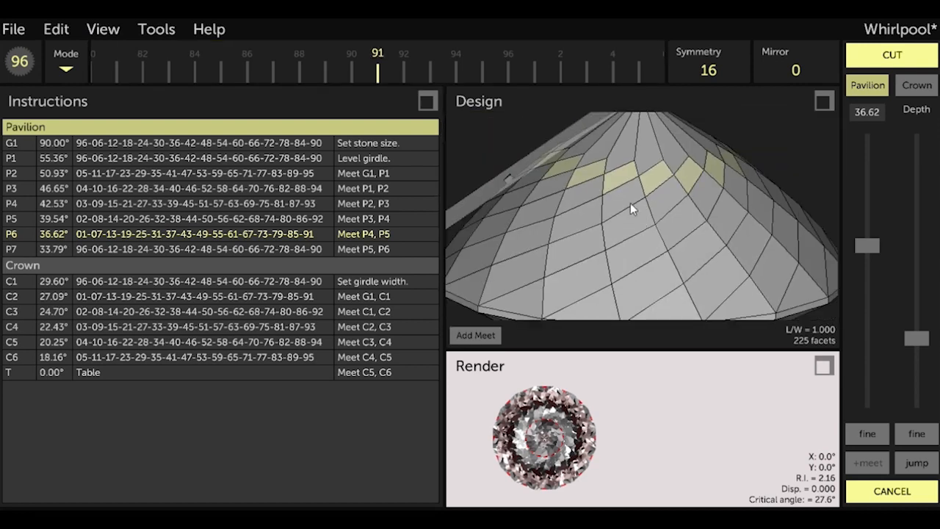
{"action": "left_click", "coordinate": [929, 52]}
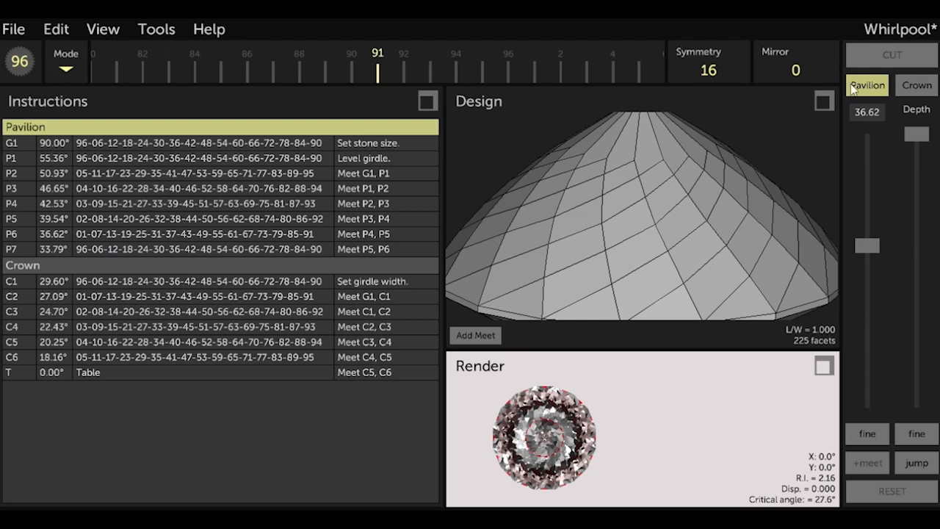
Examine the recut pavilion's facet pattern from the culet and the side, then the crown with tier C1's facets highlighted
{"action": "left_click_drag", "start_coordinate": [625, 195], "coordinate": [655, 264]}
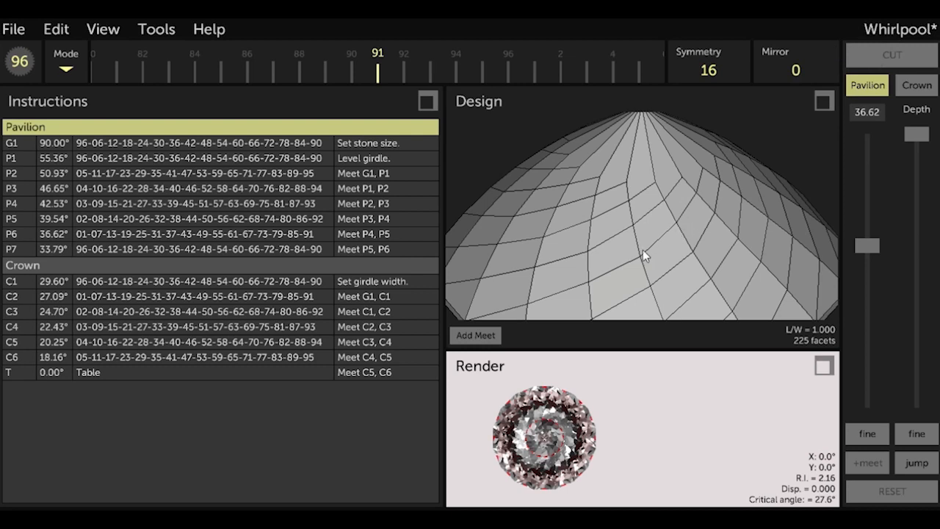
{"action": "scroll", "coordinate": [623, 255], "scroll_direction": "down", "scroll_amount": 5}
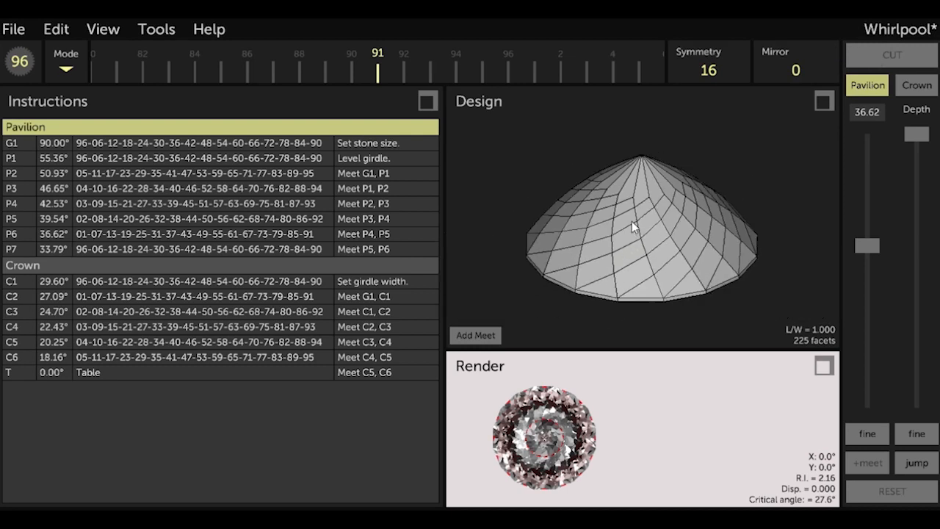
{"action": "left_click_drag", "start_coordinate": [629, 225], "coordinate": [638, 279]}
{"action": "scroll", "coordinate": [626, 232], "scroll_direction": "down", "scroll_amount": 5}
{"action": "scroll", "coordinate": [622, 224], "scroll_direction": "up", "scroll_amount": 4}
{"action": "left_click_drag", "start_coordinate": [629, 218], "coordinate": [643, 269]}
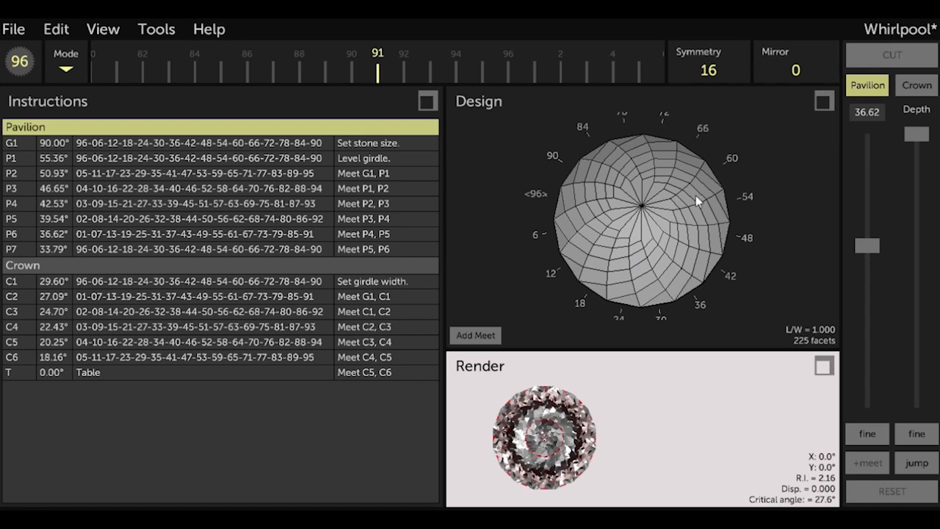
{"action": "left_click", "coordinate": [880, 81]}
{"action": "left_click_drag", "start_coordinate": [616, 263], "coordinate": [620, 203]}
{"action": "left_click_drag", "start_coordinate": [651, 280], "coordinate": [625, 176]}
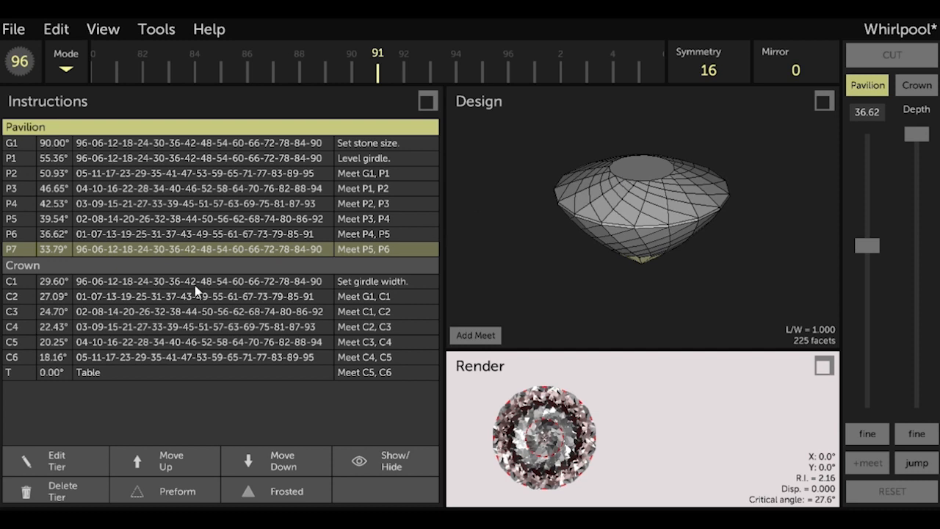
{"action": "left_click", "coordinate": [136, 287]}
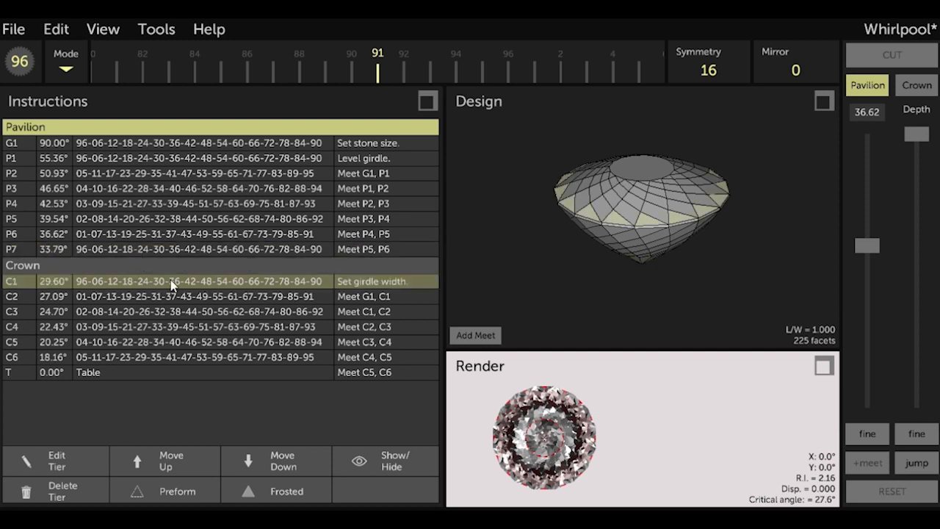
Edit crown tier C2, moving its start index to 95, and recut its facets
{"action": "left_click_drag", "start_coordinate": [616, 254], "coordinate": [603, 255]}
{"action": "scroll", "coordinate": [603, 255], "scroll_direction": "up", "scroll_amount": 3}
{"action": "scroll", "coordinate": [605, 260], "scroll_direction": "up", "scroll_amount": 1}
{"action": "scroll", "coordinate": [606, 260], "scroll_direction": "down", "scroll_amount": 3}
{"action": "left_click", "coordinate": [124, 296]}
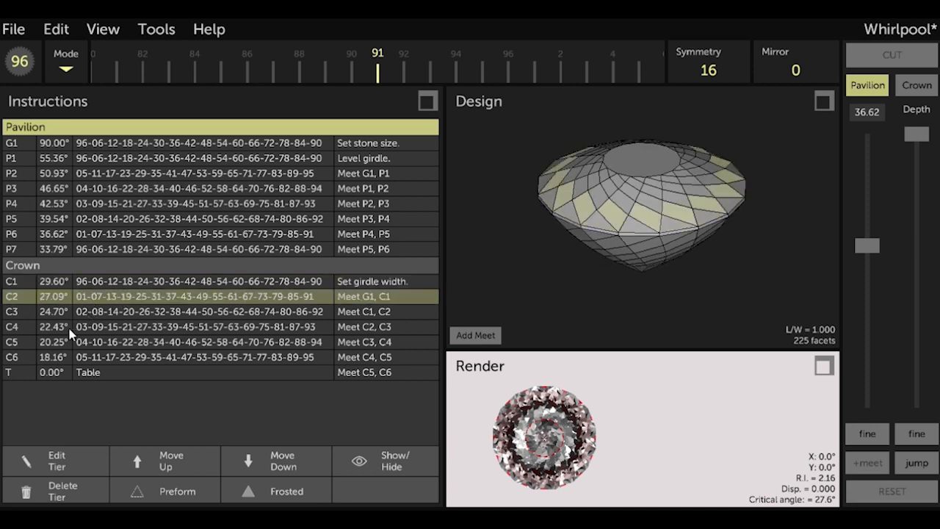
{"action": "left_click", "coordinate": [59, 455]}
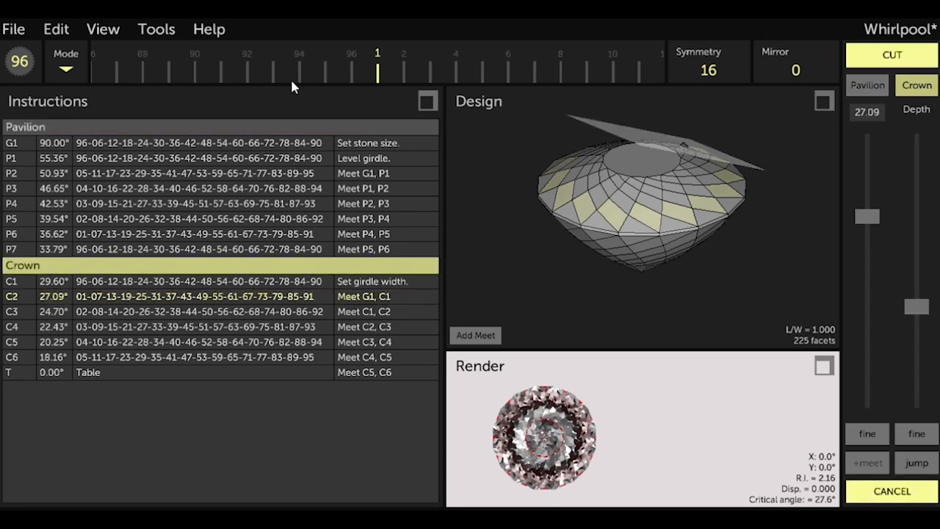
{"action": "left_click_drag", "start_coordinate": [274, 75], "coordinate": [323, 88]}
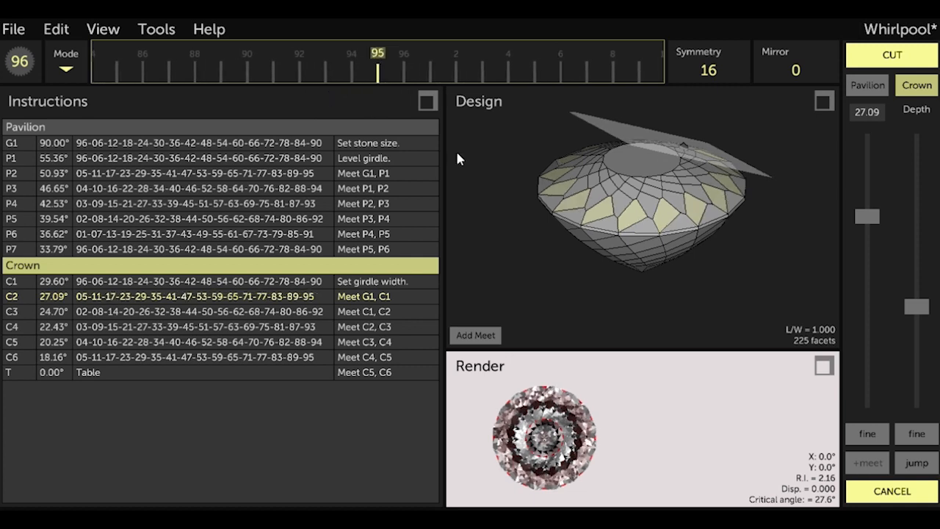
{"action": "scroll", "coordinate": [606, 264], "scroll_direction": "up", "scroll_amount": 4}
{"action": "scroll", "coordinate": [606, 270], "scroll_direction": "up", "scroll_amount": 1}
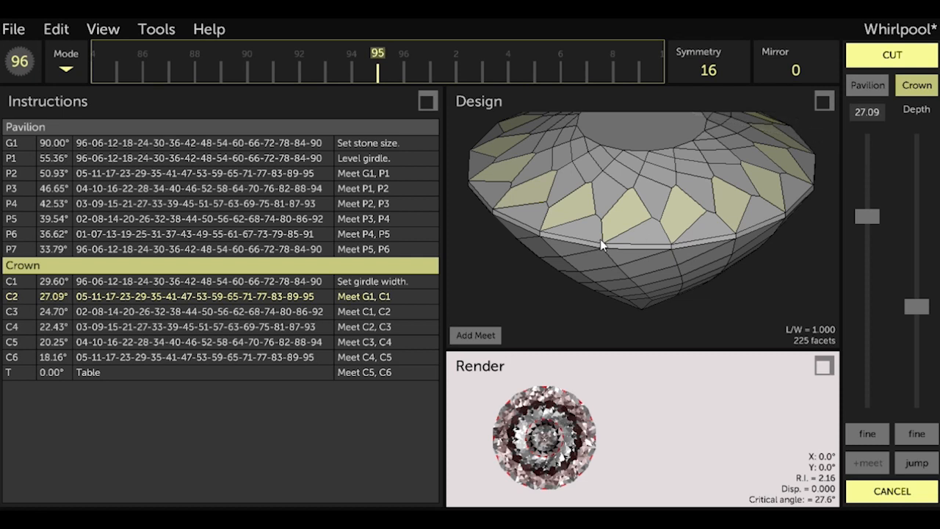
{"action": "left_click", "coordinate": [920, 55]}
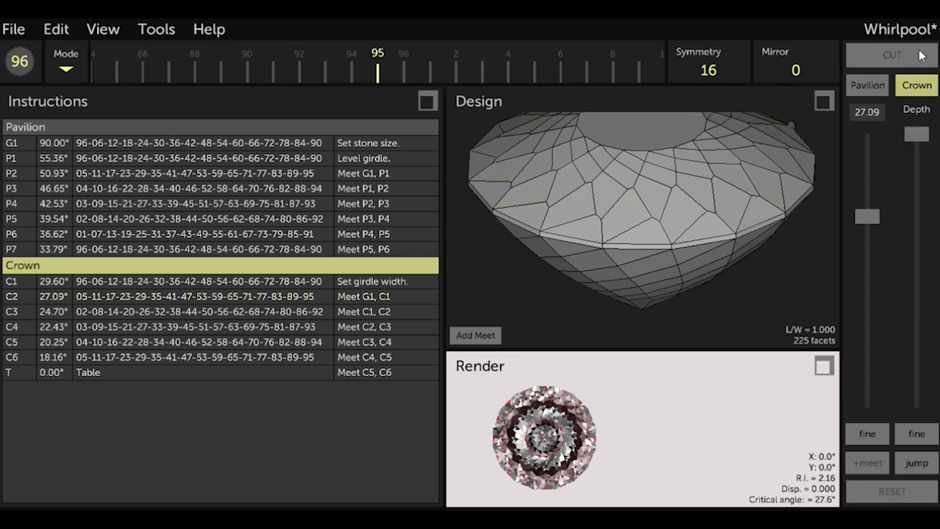
Edit crown tier C3, moving its start index to 94, and recut its facets
{"action": "left_click", "coordinate": [137, 315]}
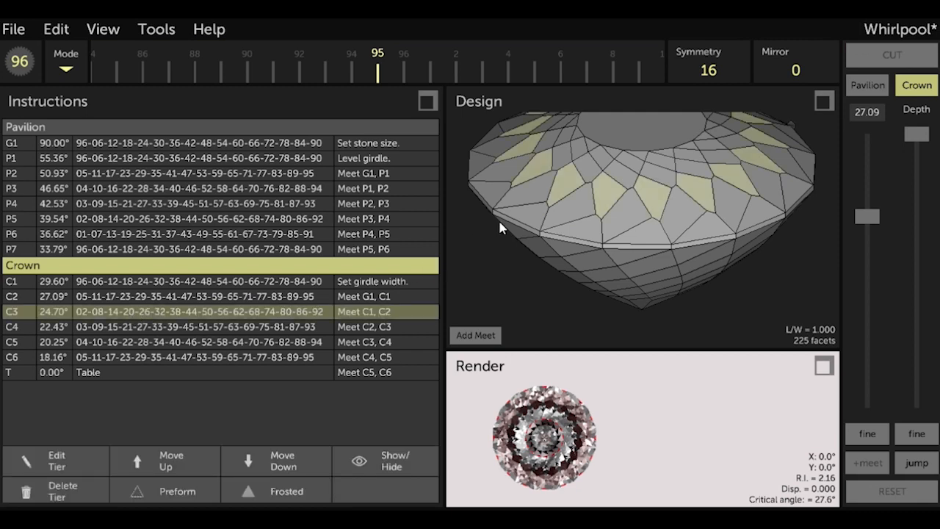
{"action": "left_click", "coordinate": [51, 460]}
{"action": "left_click_drag", "start_coordinate": [252, 72], "coordinate": [344, 75]}
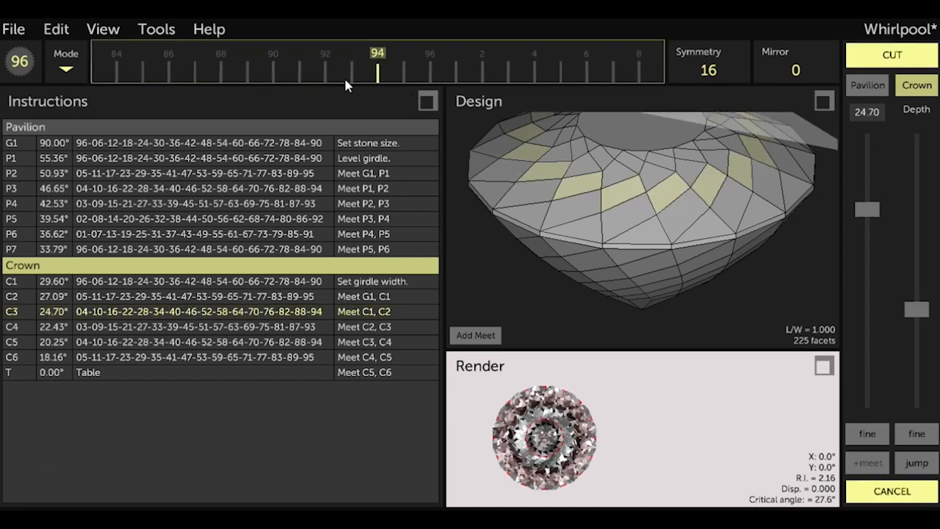
{"action": "scroll", "coordinate": [640, 215], "scroll_direction": "up", "scroll_amount": 5}
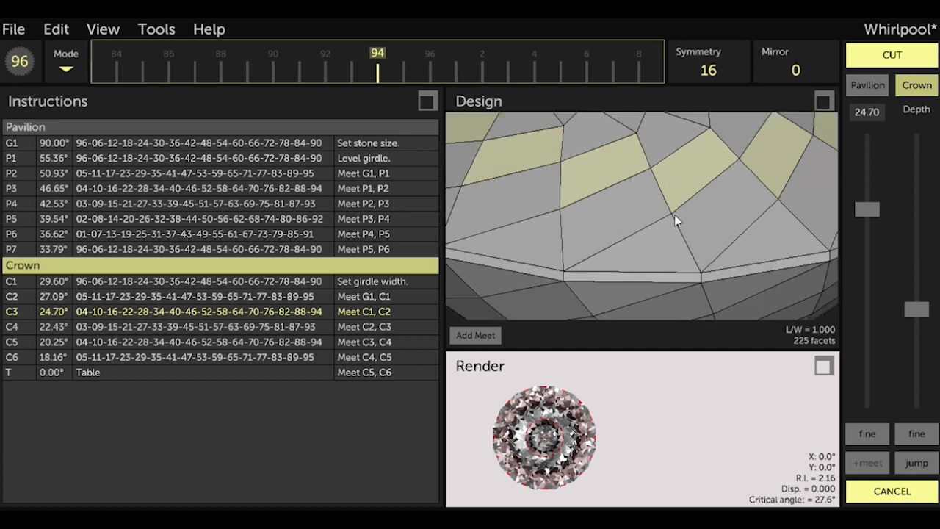
{"action": "scroll", "coordinate": [665, 216], "scroll_direction": "down", "scroll_amount": 5}
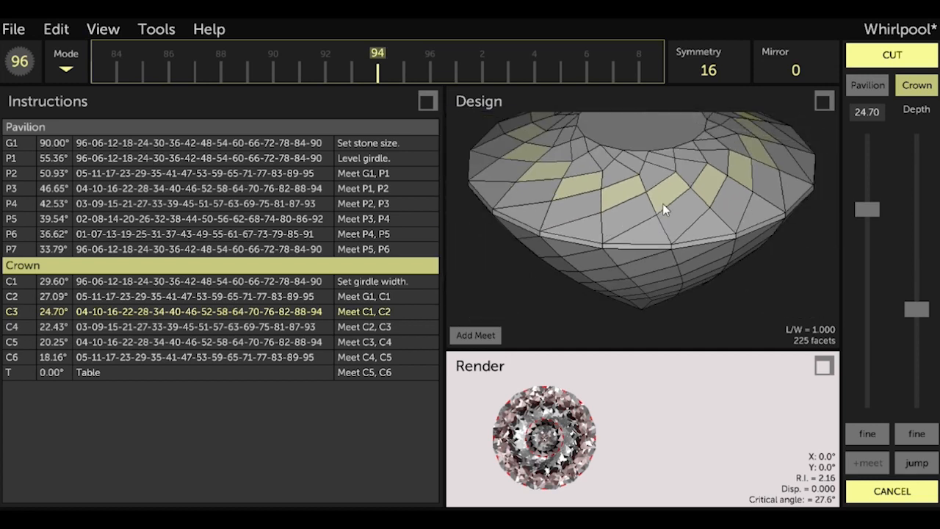
{"action": "left_click", "coordinate": [929, 59]}
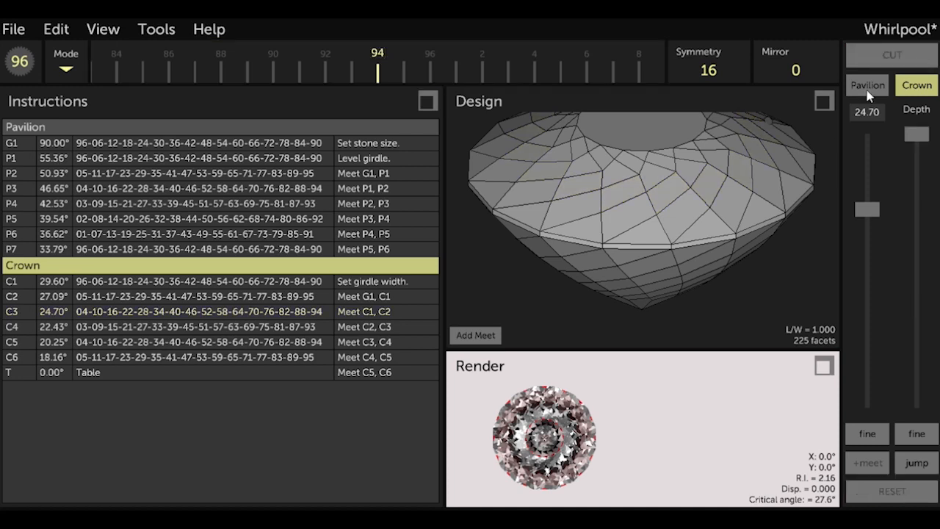
Edit crown tier C4, moving its start index to 93, and recut its facets
{"action": "left_click", "coordinate": [189, 330]}
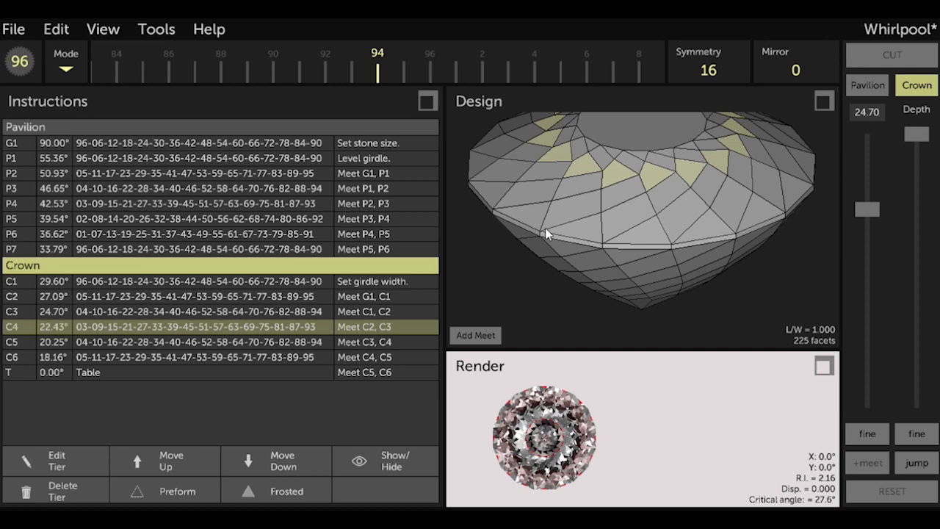
{"action": "left_click", "coordinate": [45, 461]}
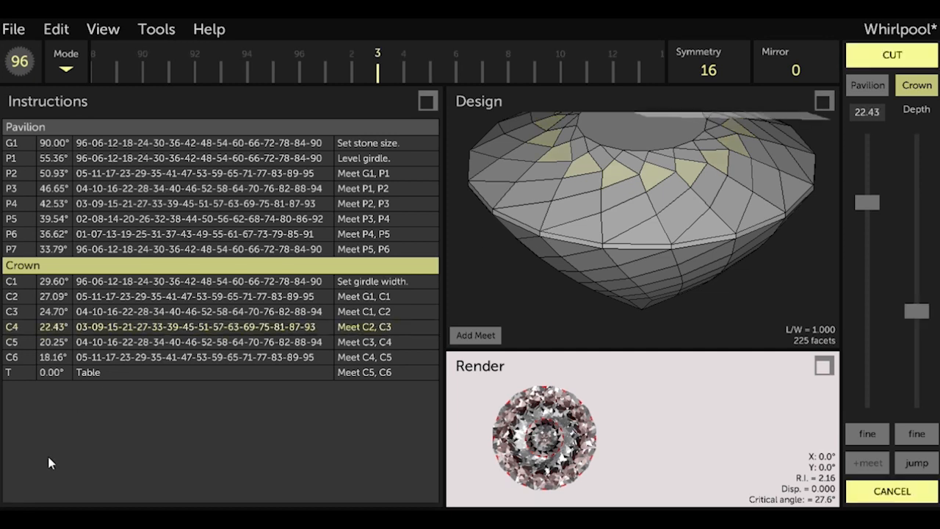
{"action": "left_click_drag", "start_coordinate": [222, 71], "coordinate": [328, 90]}
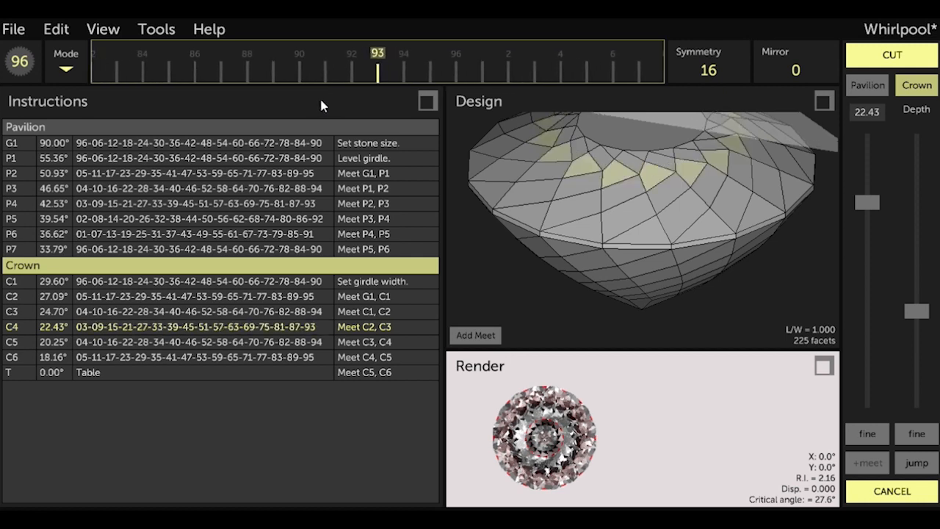
{"action": "scroll", "coordinate": [631, 217], "scroll_direction": "up", "scroll_amount": 4}
{"action": "left_click_drag", "start_coordinate": [656, 184], "coordinate": [673, 246]}
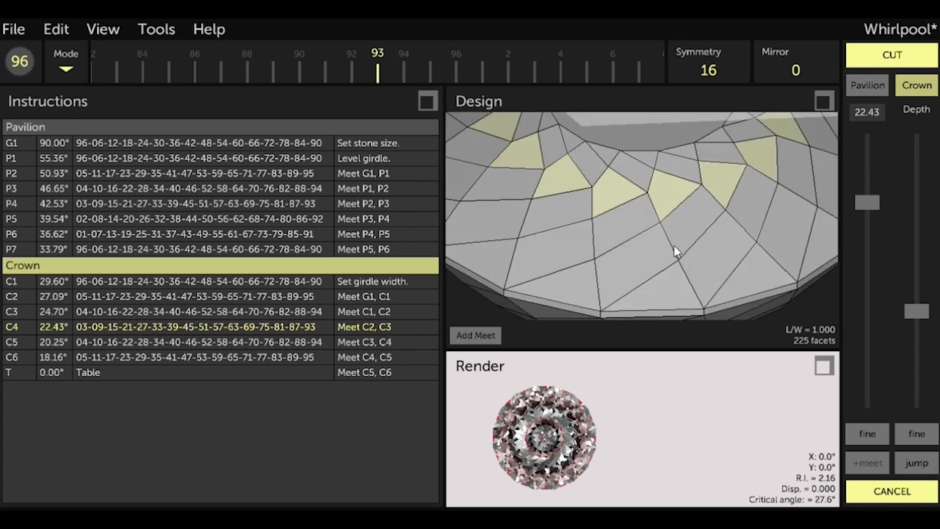
{"action": "left_click", "coordinate": [928, 62]}
Edit crown tier C5, moving its start index to 92, and recut its facets
{"action": "left_click", "coordinate": [129, 343]}
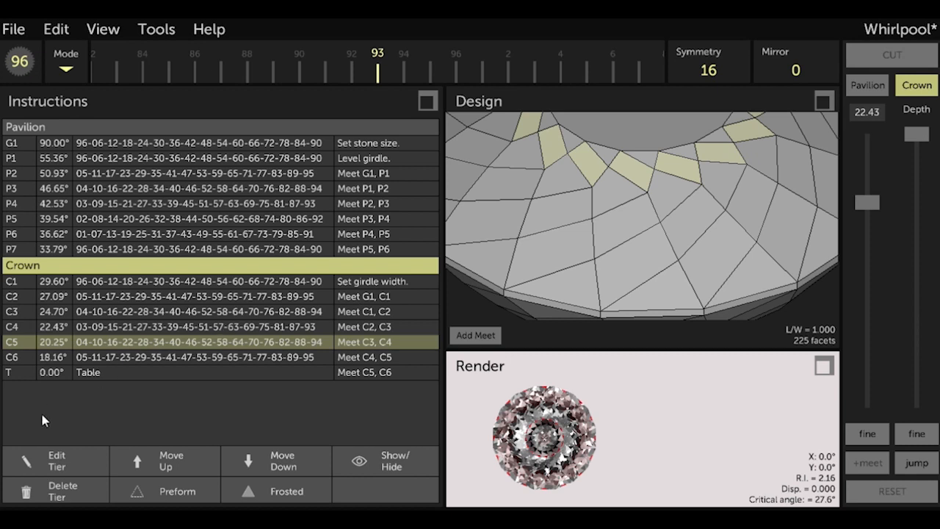
{"action": "left_click", "coordinate": [48, 461]}
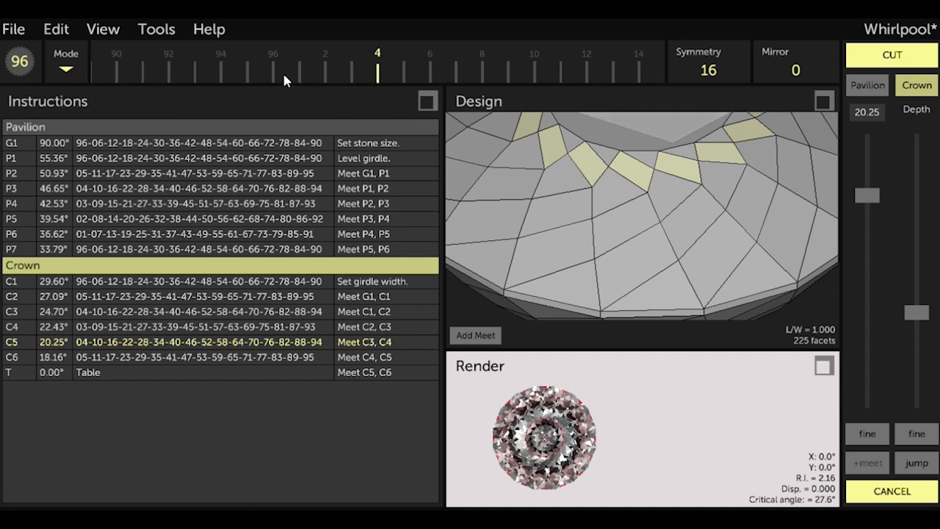
{"action": "left_click_drag", "start_coordinate": [246, 72], "coordinate": [434, 90]}
{"action": "scroll", "coordinate": [634, 208], "scroll_direction": "up", "scroll_amount": 5}
{"action": "scroll", "coordinate": [640, 209], "scroll_direction": "down", "scroll_amount": 3}
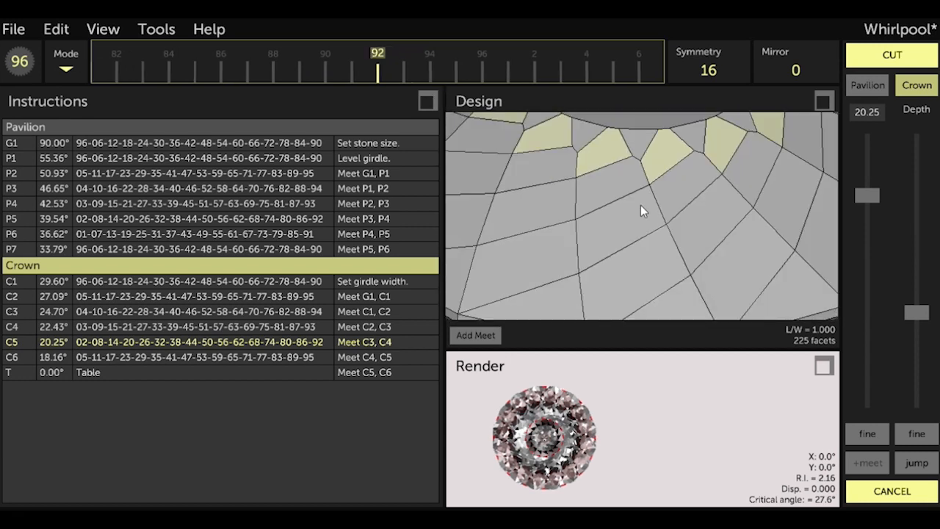
{"action": "left_click_drag", "start_coordinate": [663, 182], "coordinate": [687, 237]}
{"action": "scroll", "coordinate": [683, 231], "scroll_direction": "up", "scroll_amount": 3}
{"action": "scroll", "coordinate": [680, 229], "scroll_direction": "down", "scroll_amount": 5}
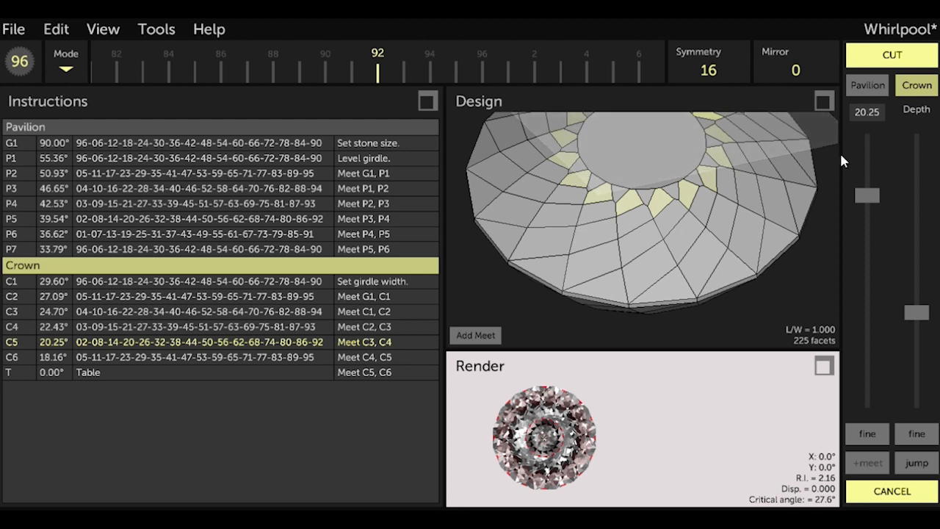
{"action": "left_click", "coordinate": [928, 63]}
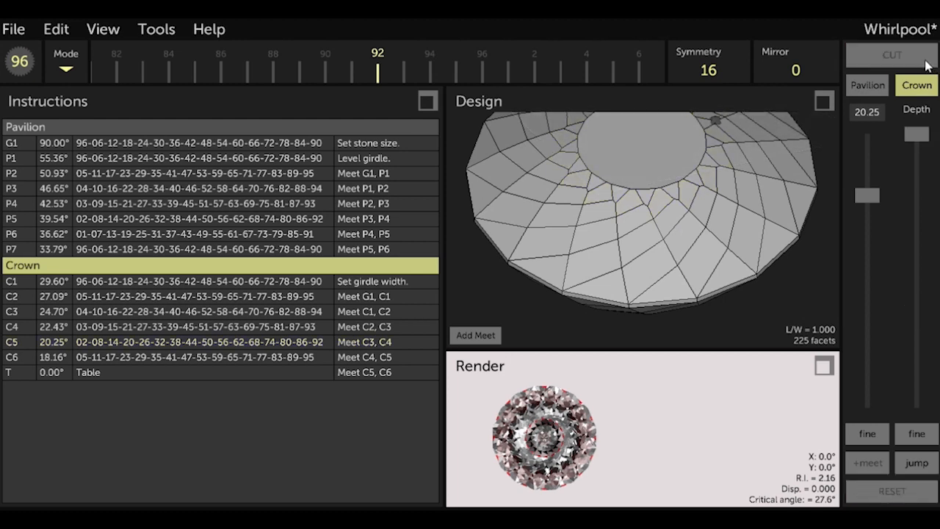
Edit crown tier C6, moving its start index to 91, recut it, and check the crown's swirl from above
{"action": "left_click", "coordinate": [260, 360]}
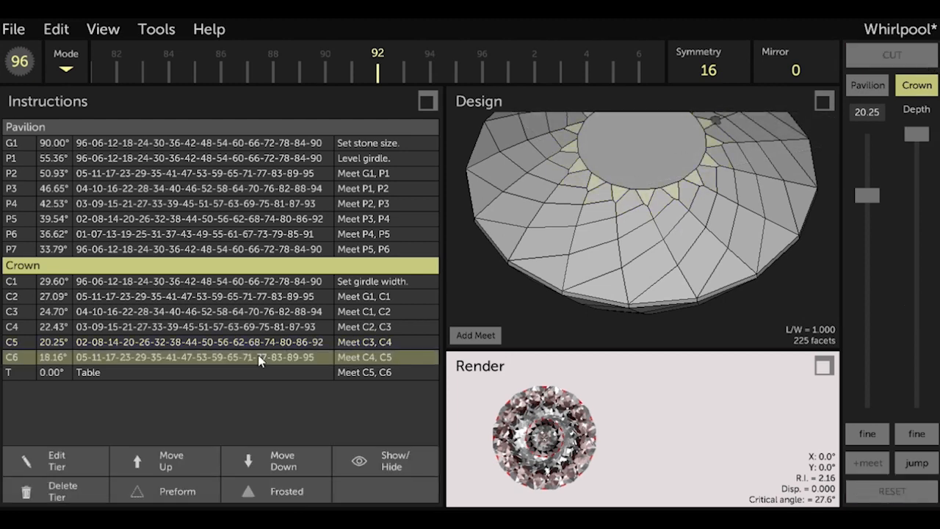
{"action": "left_click", "coordinate": [51, 461]}
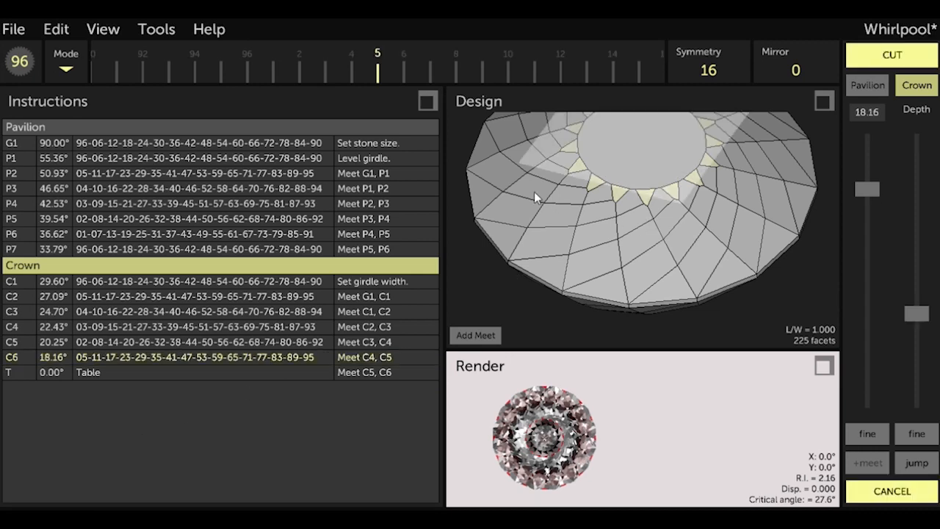
{"action": "mouse_move", "coordinate": [227, 63]}
{"action": "left_mouse_down"}
{"action": "mouse_move", "coordinate": [273, 75]}
{"action": "mouse_move", "coordinate": [439, 78]}
{"action": "mouse_move", "coordinate": [472, 107]}
{"action": "left_mouse_up"}
{"action": "scroll", "coordinate": [679, 230], "scroll_direction": "down", "scroll_amount": 3}
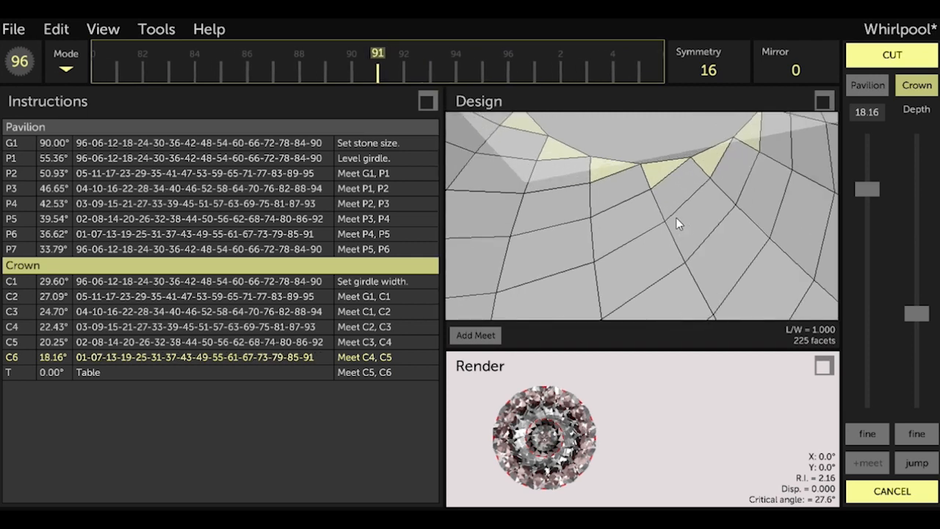
{"action": "left_click", "coordinate": [928, 66]}
{"action": "left_click_drag", "start_coordinate": [633, 203], "coordinate": [584, 301]}
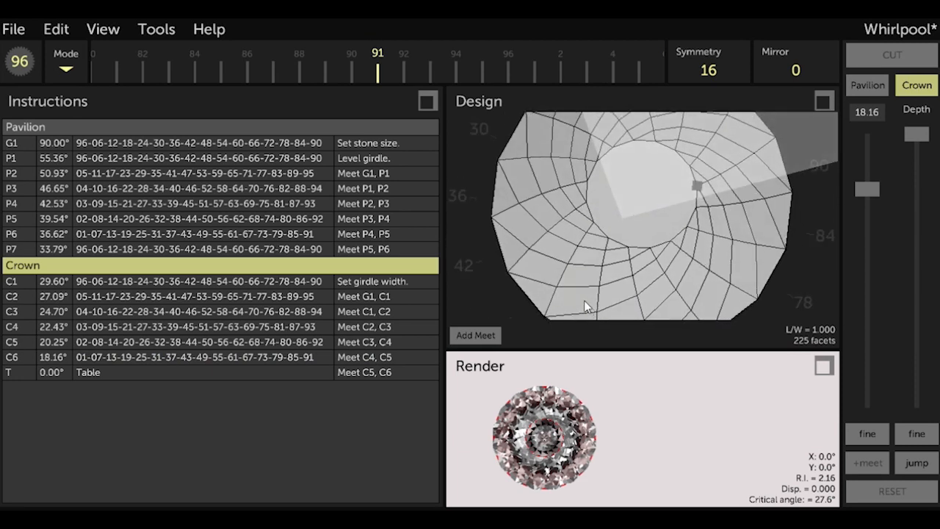
{"action": "scroll", "coordinate": [581, 293], "scroll_direction": "down", "scroll_amount": 3}
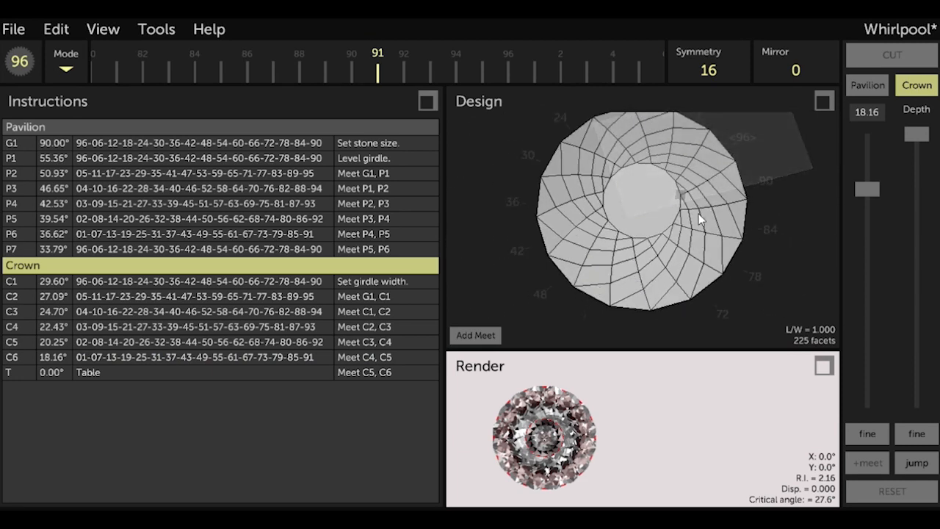